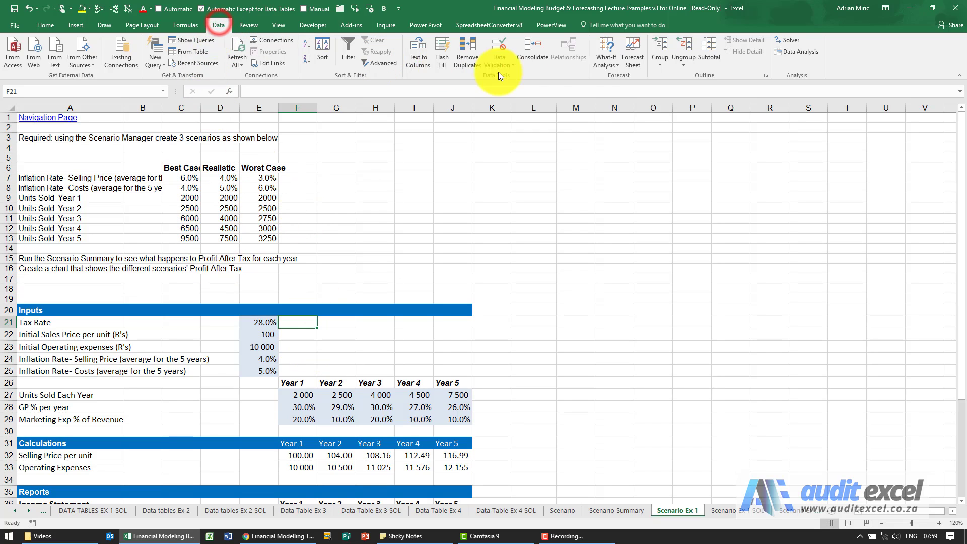
Step: Start a new scenario named Best Case in the Scenario Manager
left_click(603, 61)
left_click(619, 75)
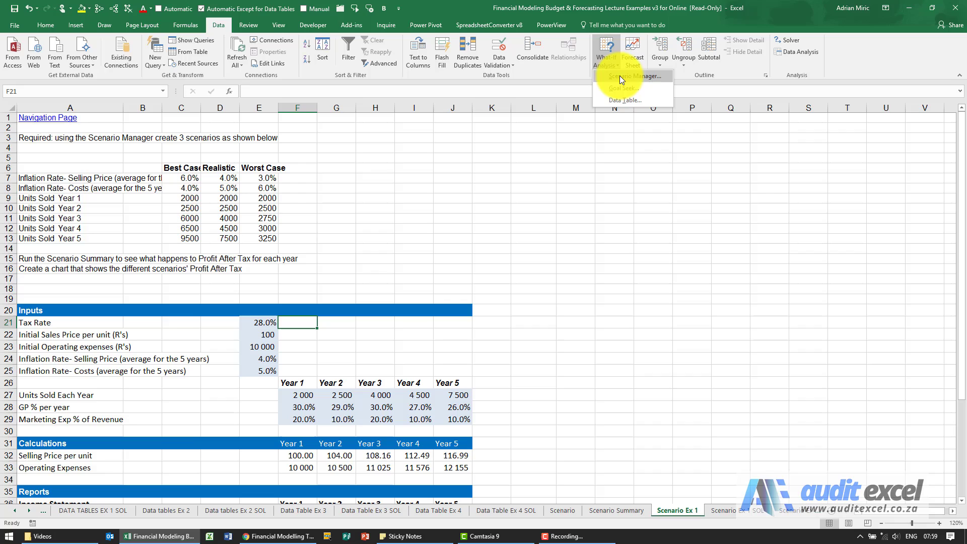
left_click_drag(636, 186, 462, 130)
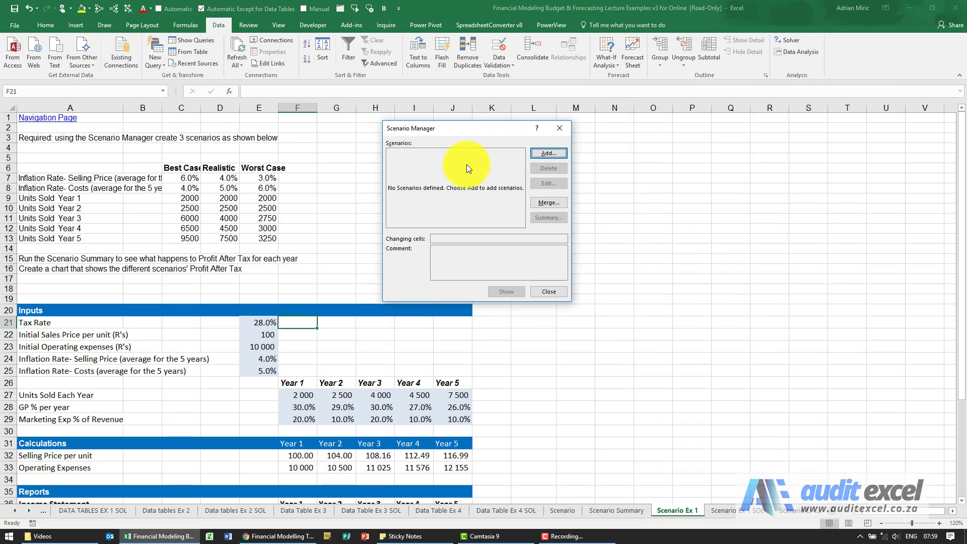
left_click(547, 154)
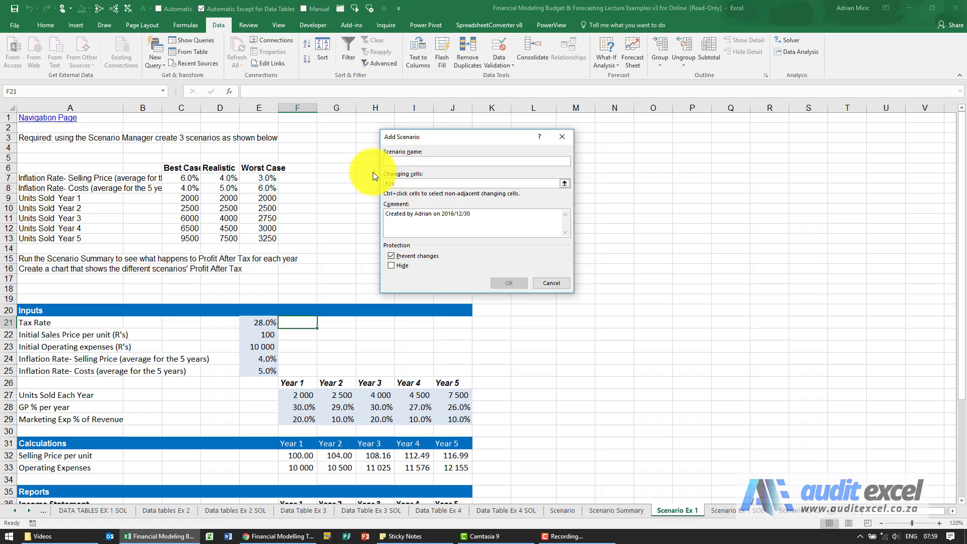
left_click(417, 161)
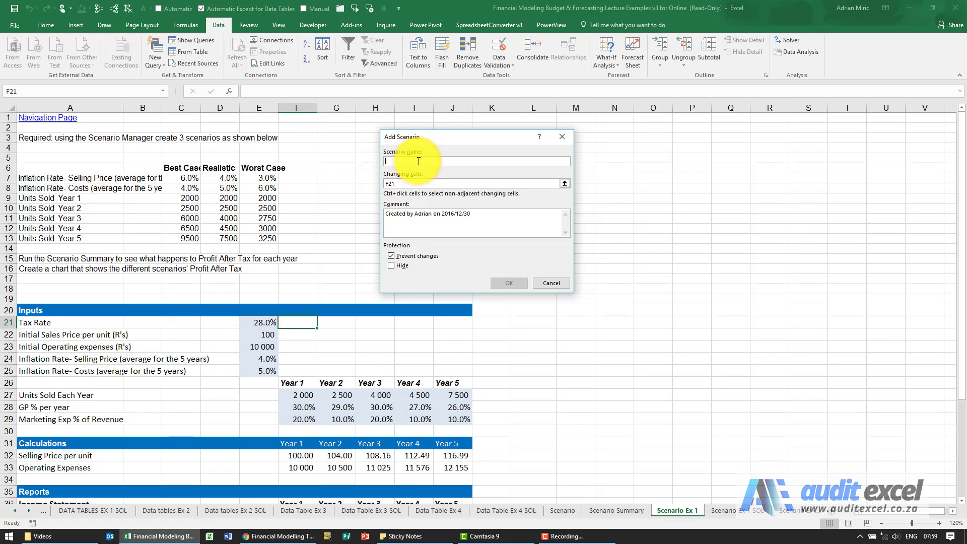
type("Best Case")
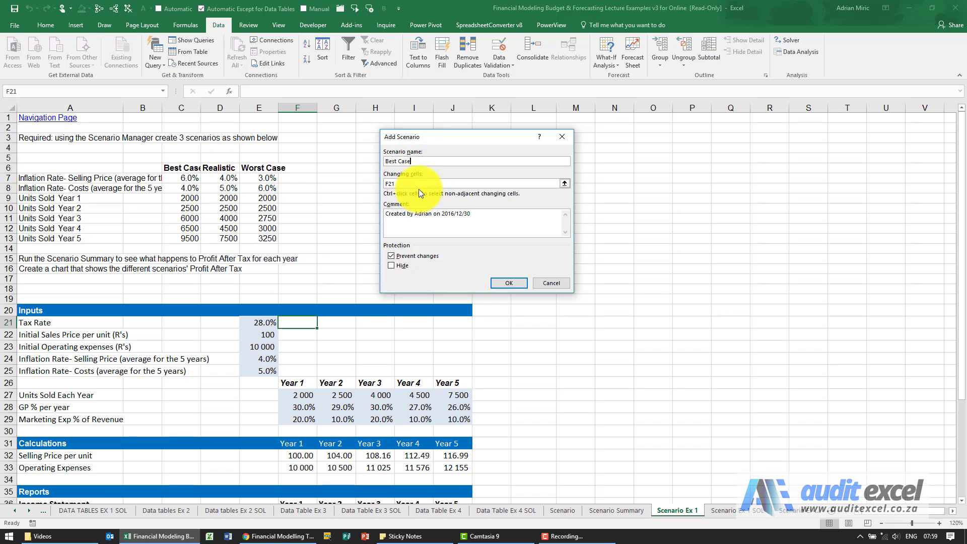
Step: Set the scenario's changing cells to E24, E25 and F27:J27
left_click(415, 184)
left_click(414, 183)
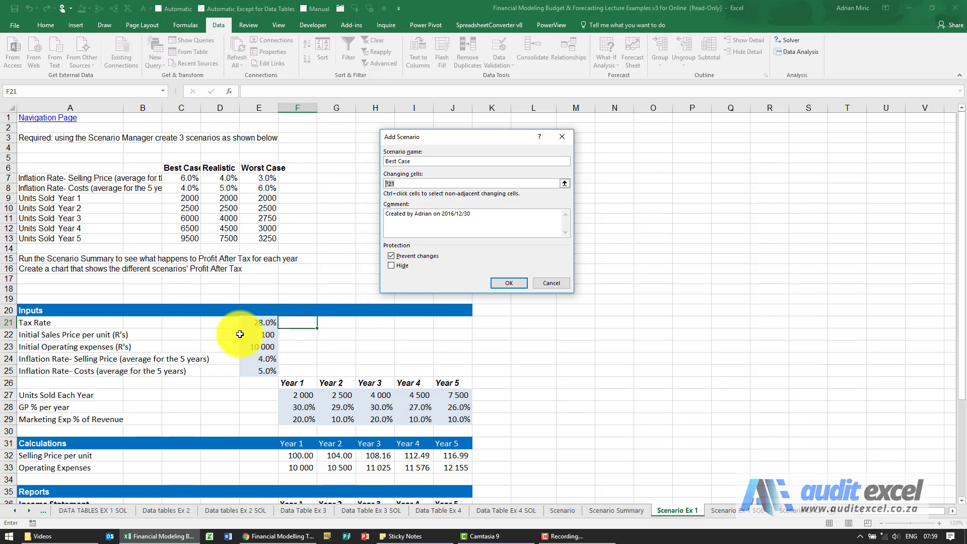
left_click(260, 359)
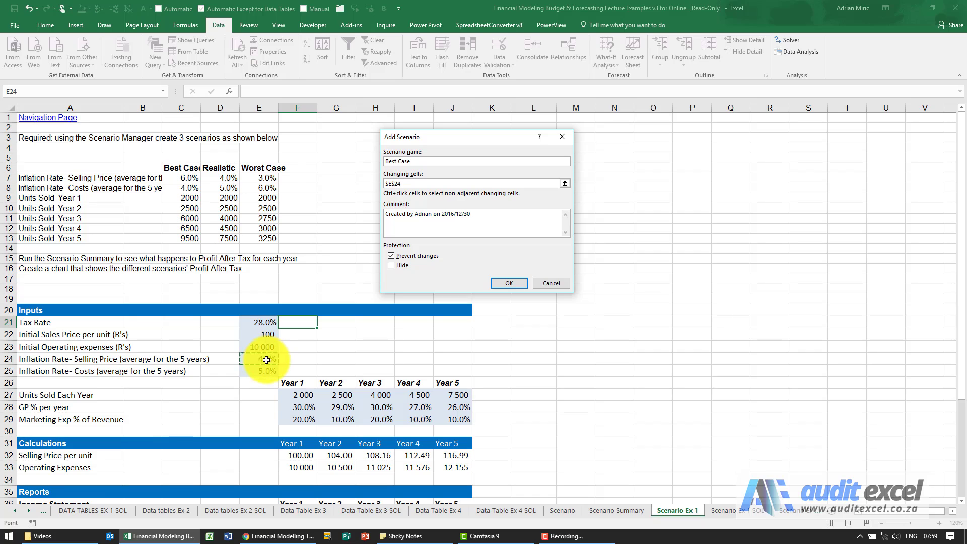
left_click(267, 369, "ctrl")
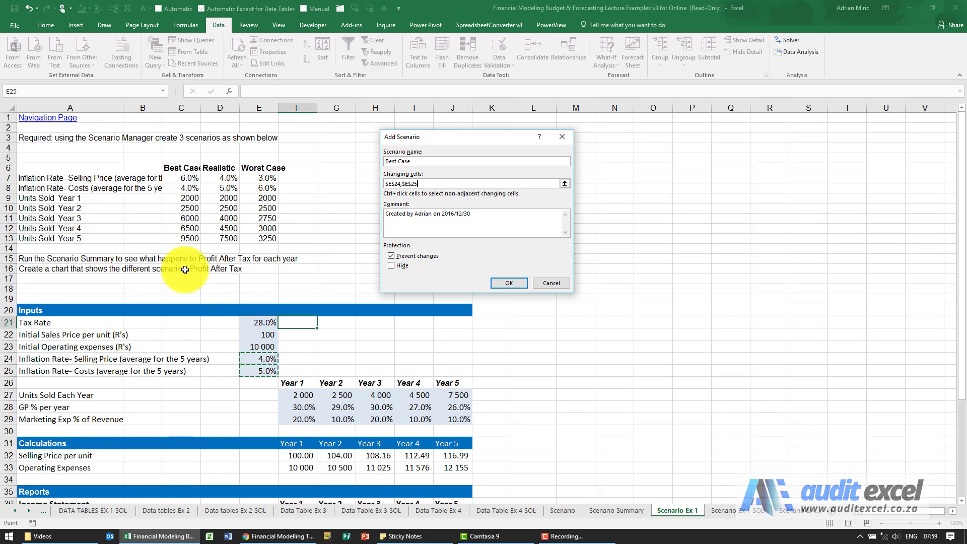
left_click_drag(298, 392, 444, 396)
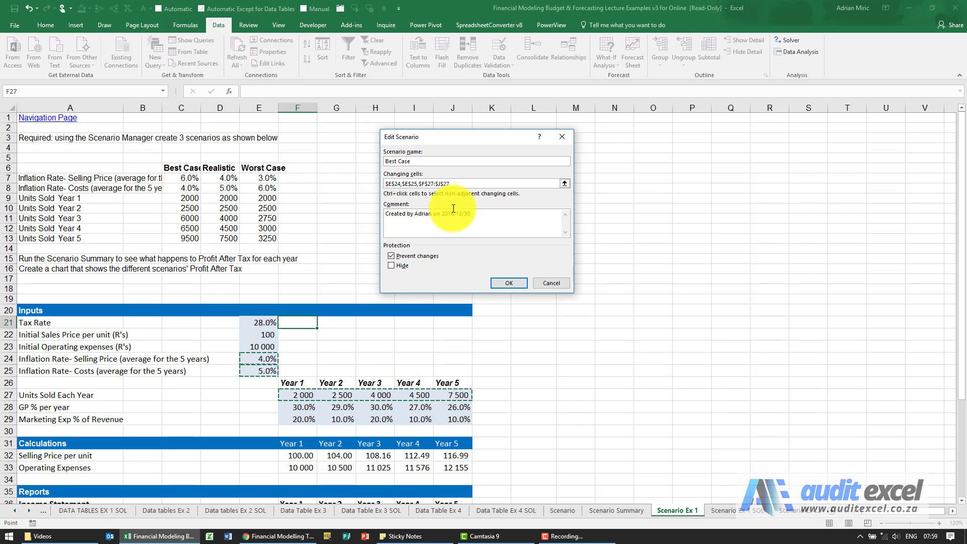
Step: Confirm the Best Case definition and enter inflation rates .06 and .04
left_click(503, 283)
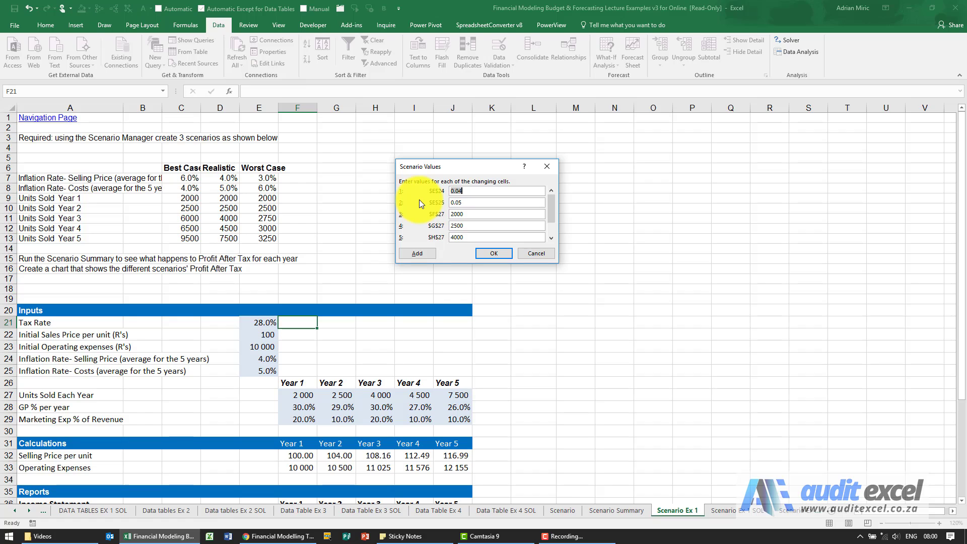
type(".06")
key("Tab")
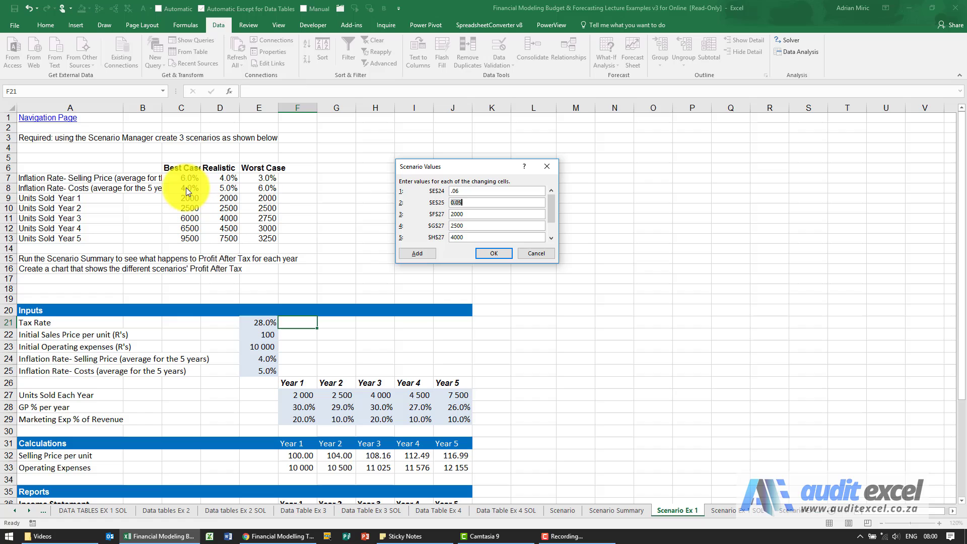
type(".04")
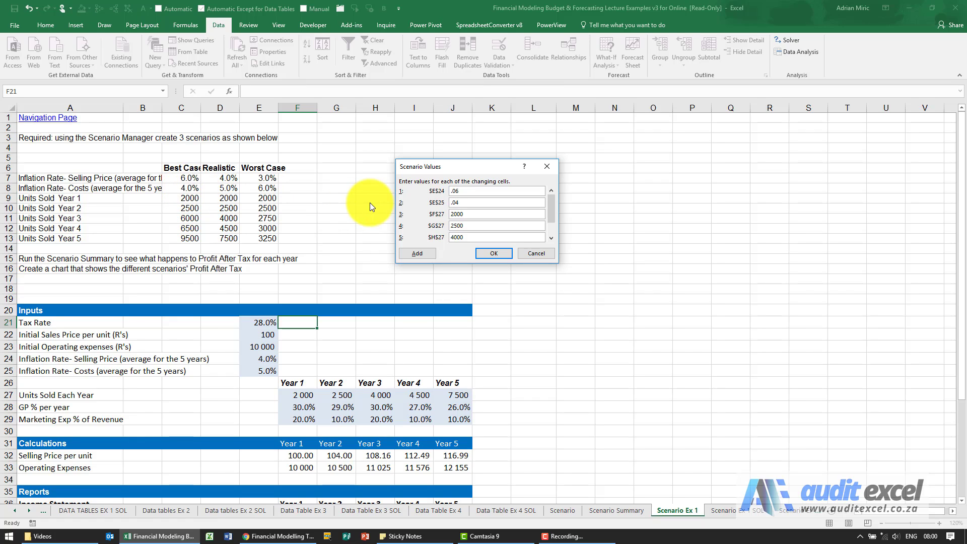
key("Tab")
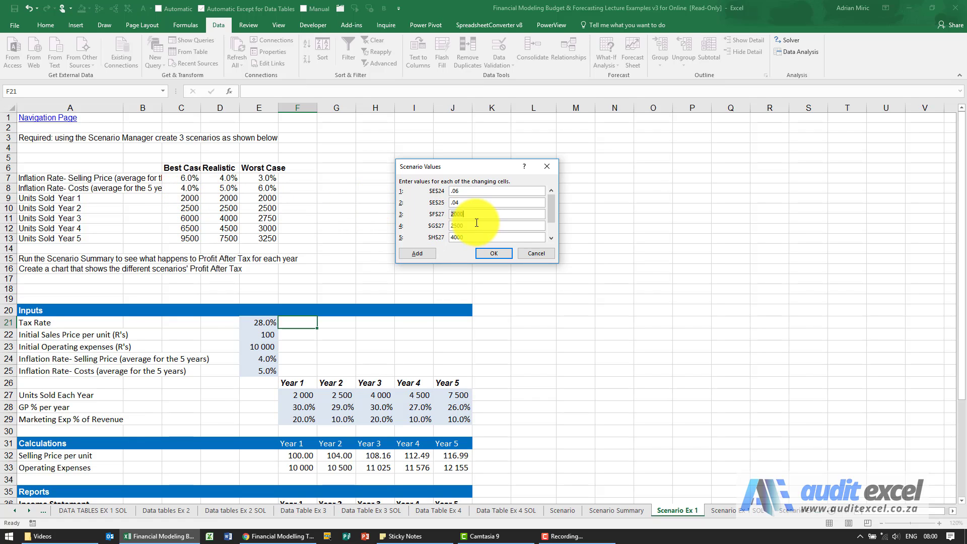
Step: Keep units 2000 and 2500, enter 6000, 6500 and 9500, and save the scenario
key("Tab")
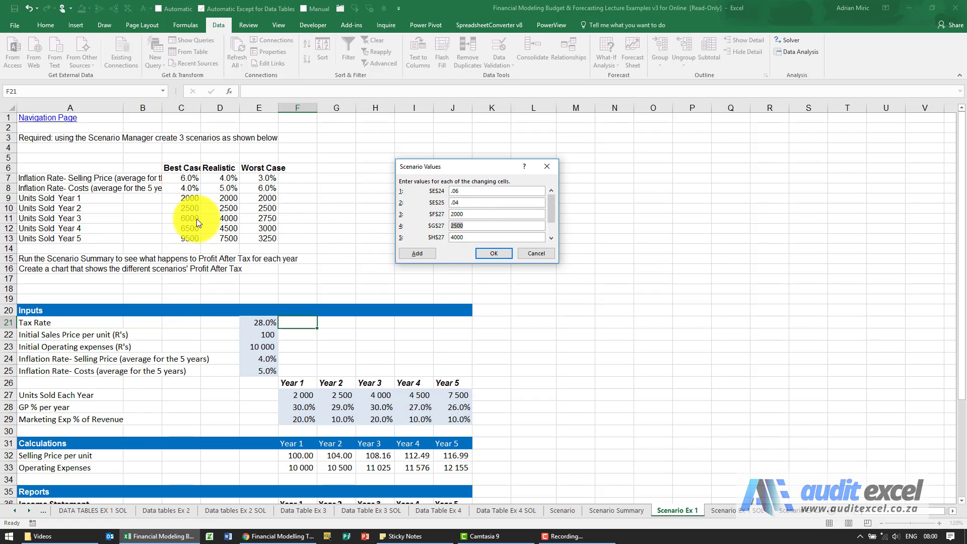
key("Tab")
type("6000")
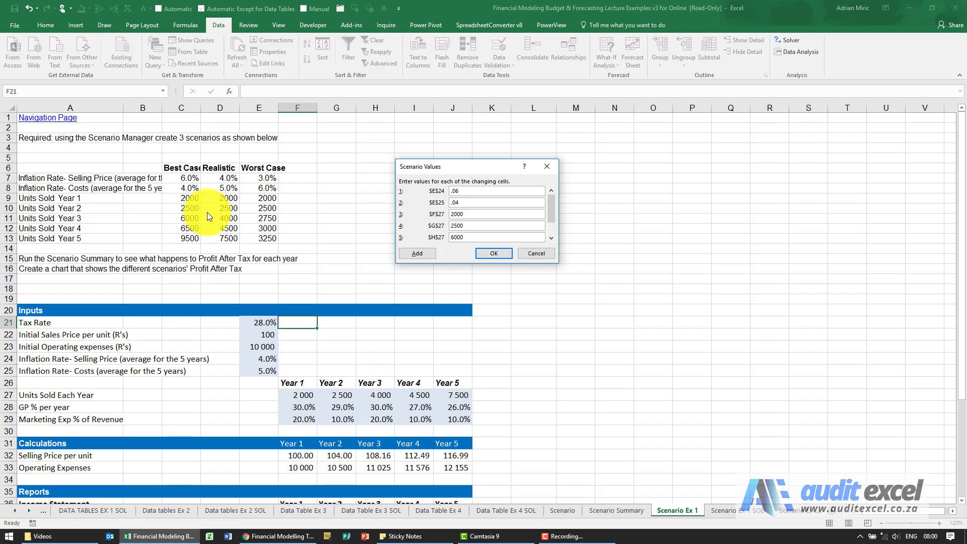
key("Tab")
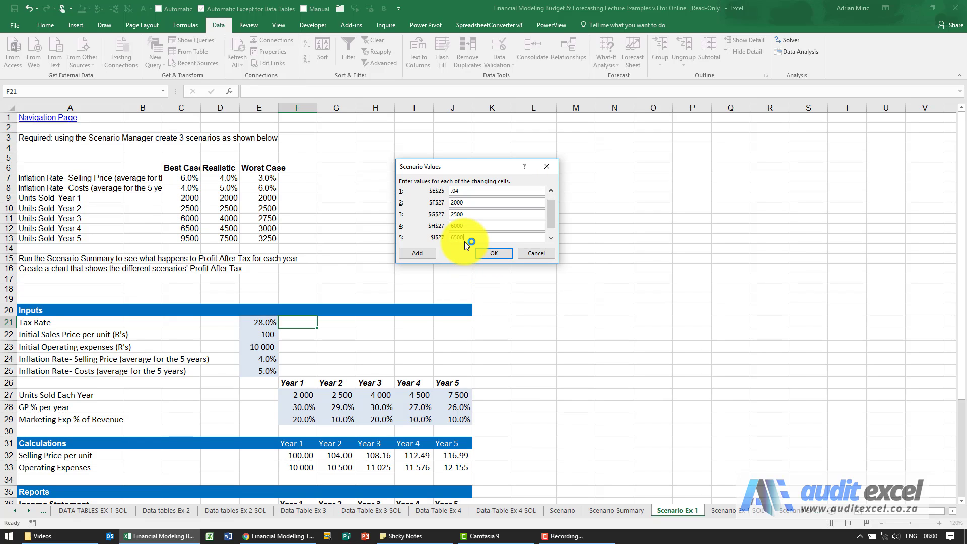
type("6500")
key("Tab")
type("9500")
left_click(482, 252)
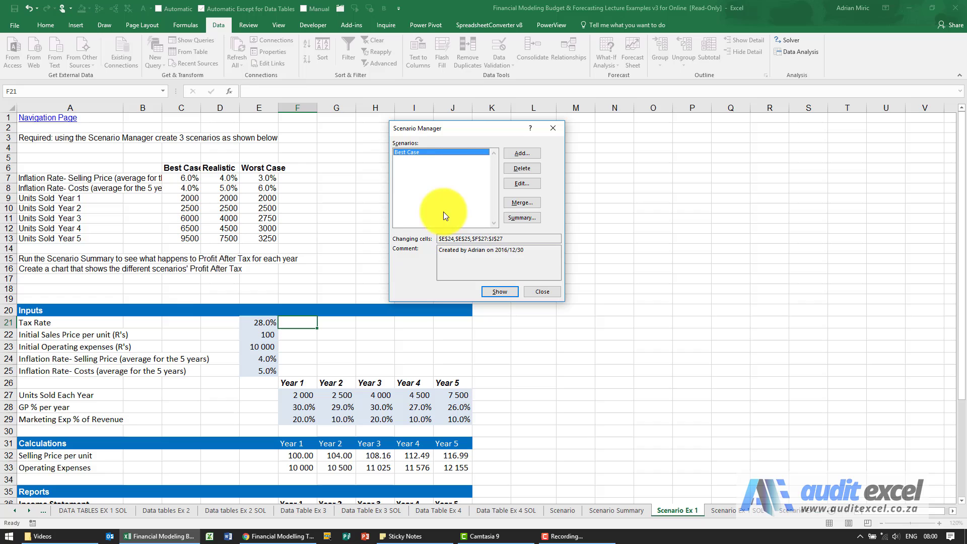
Step: Add a Realistic scenario saved with the current values 0.04, 0.05 and units 2000–7500
left_click(516, 152)
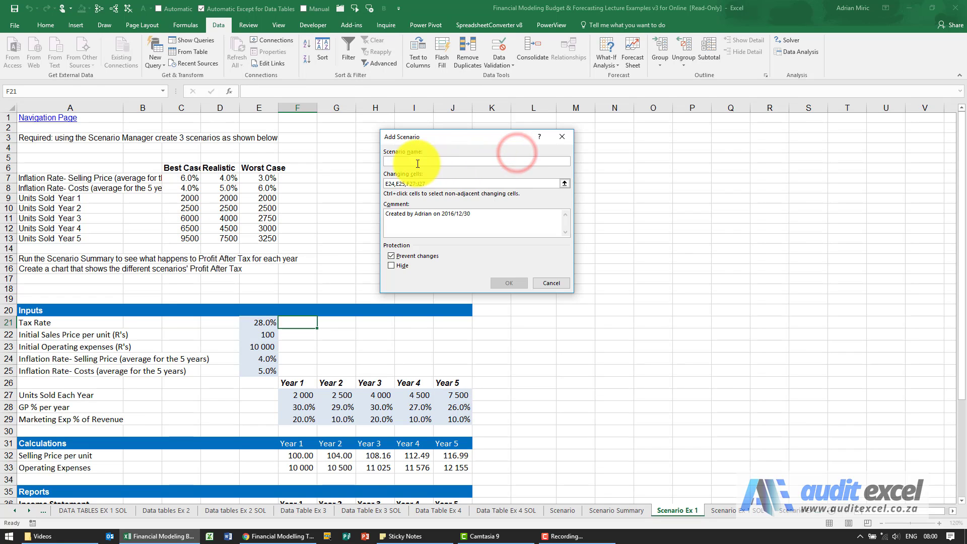
left_click(398, 159)
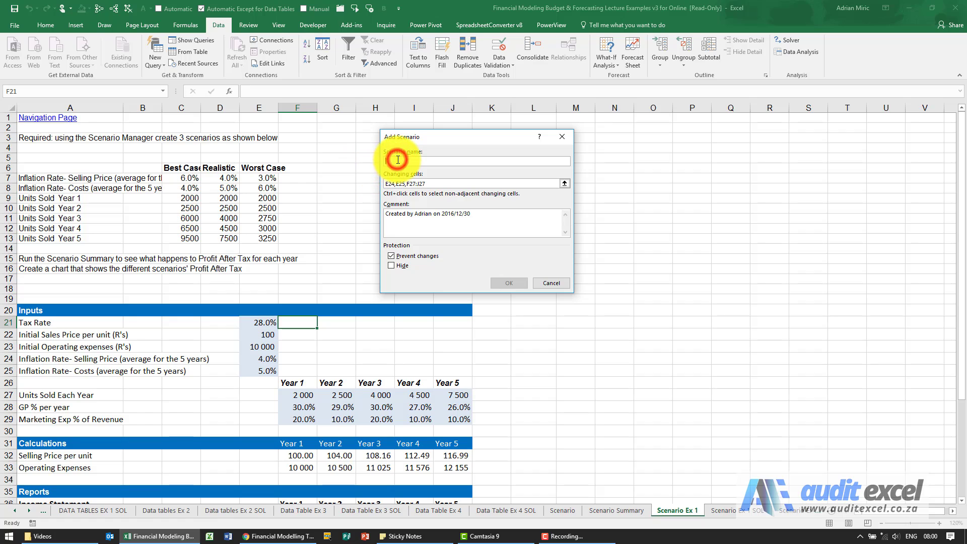
type("Realistic")
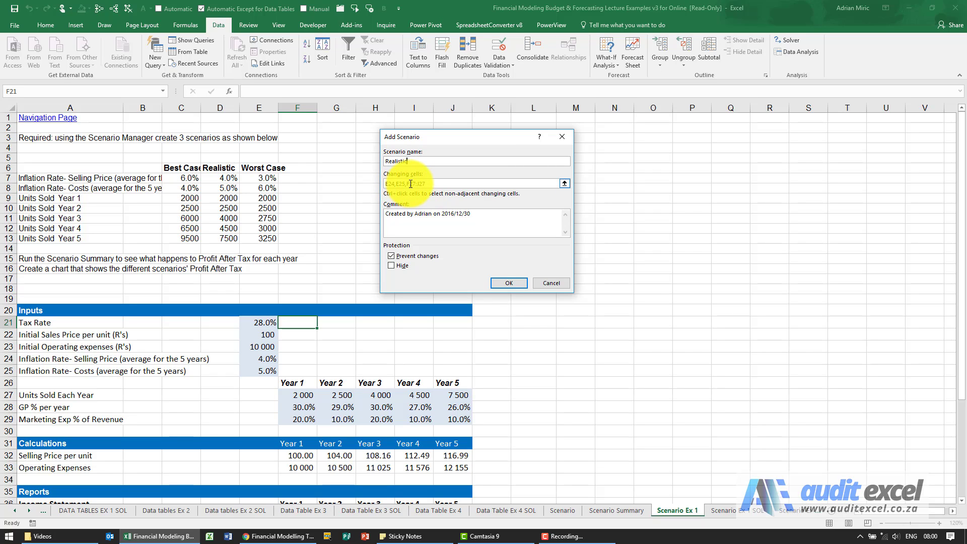
left_click(503, 280)
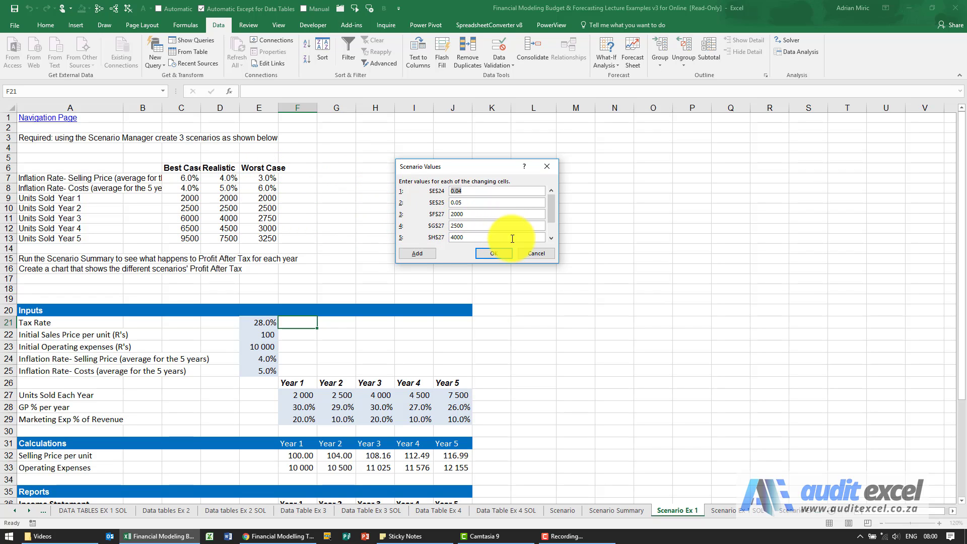
left_click(551, 238)
left_click(551, 238)
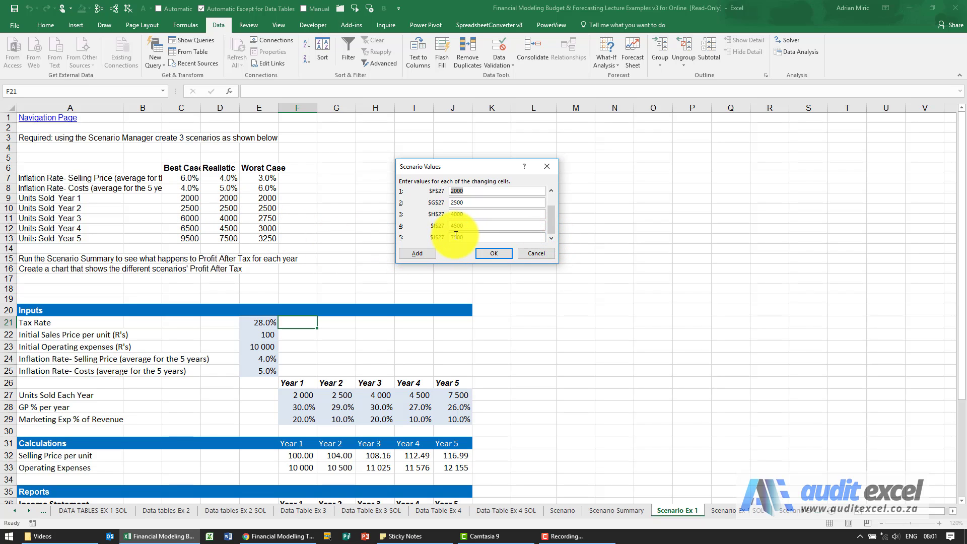
left_click(491, 254)
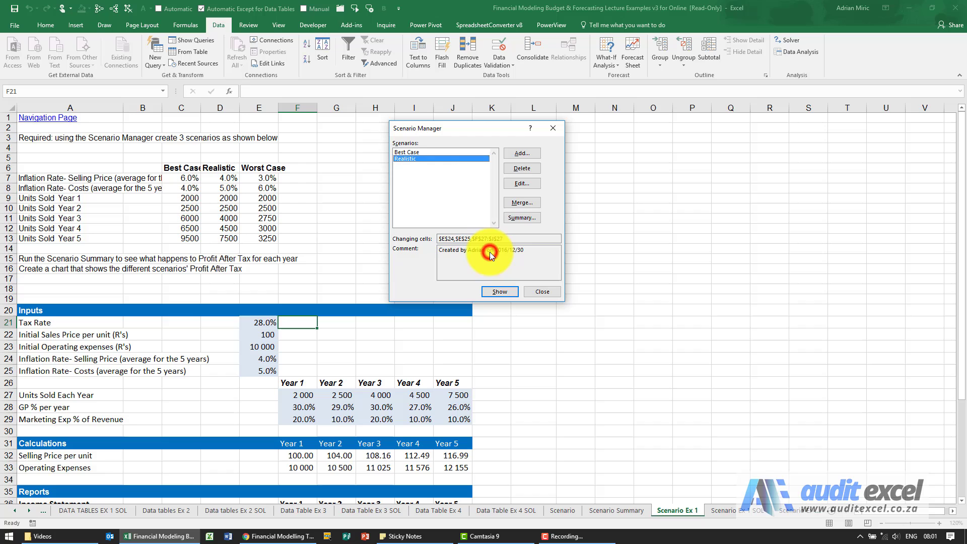
Step: Add a third scenario named Worst Case on the same changing cells
left_click(522, 153)
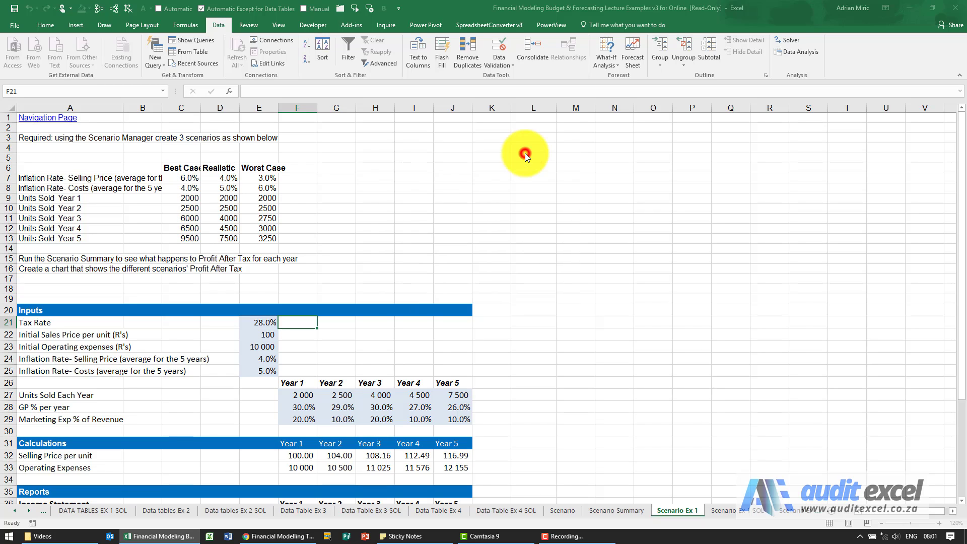
left_click(452, 162)
type("Worst Case")
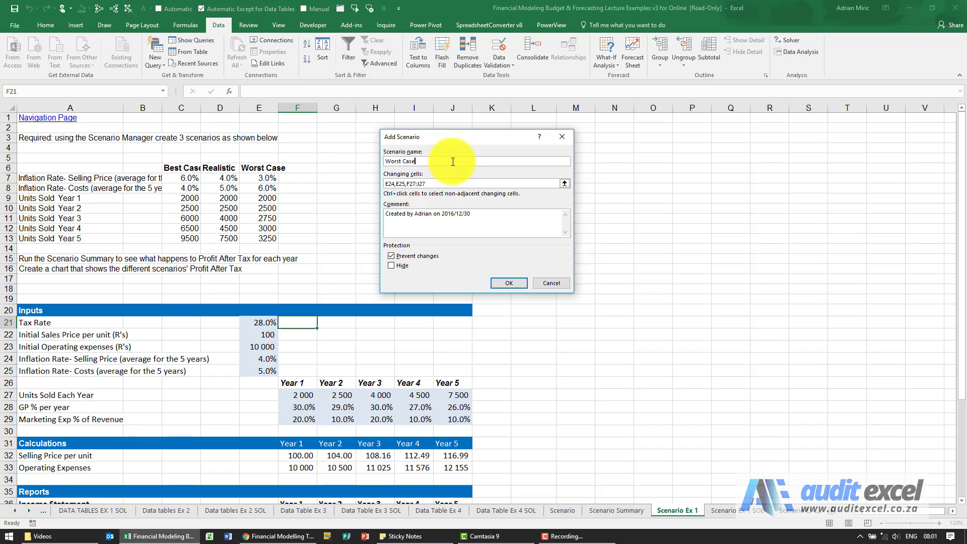
left_click(505, 282)
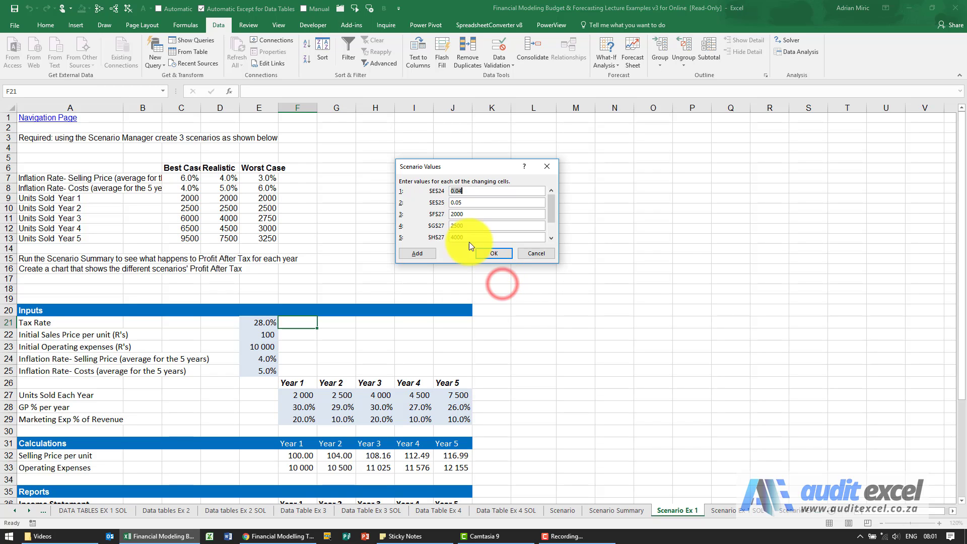
Step: Give Worst Case rates .03 and .06 and units 2750, 3000, 3250, then save it
type(".03")
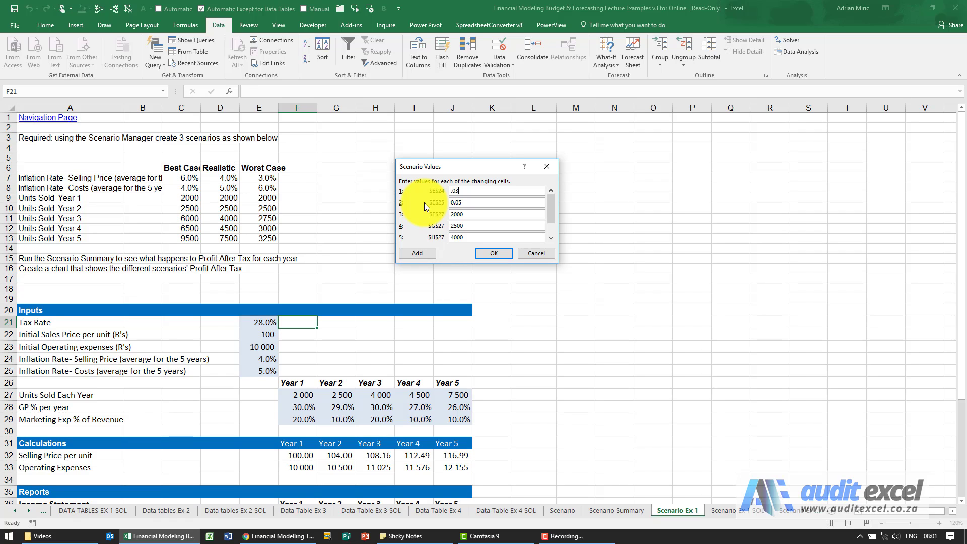
key("Tab")
type(".06")
key("Tab")
key("Tab")
key("Tab")
type("27")
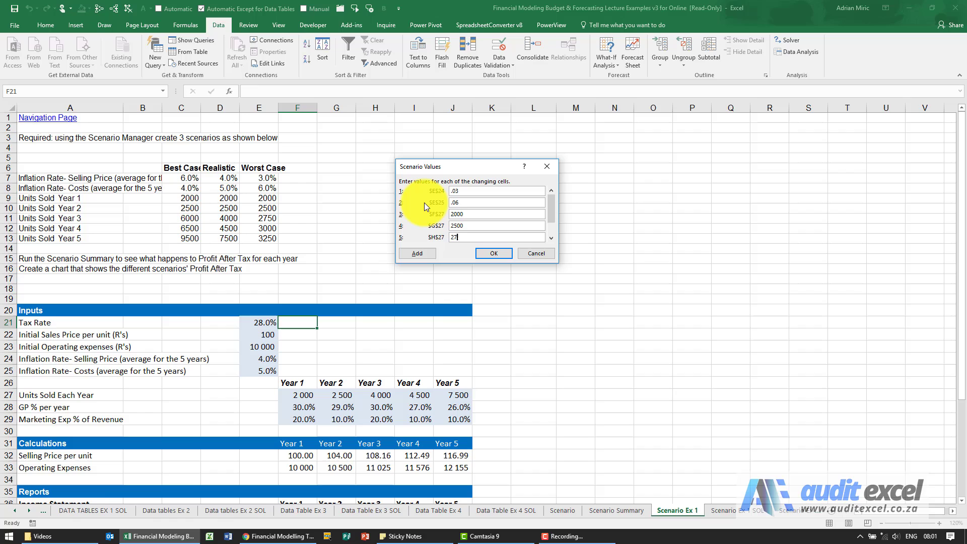
type("50")
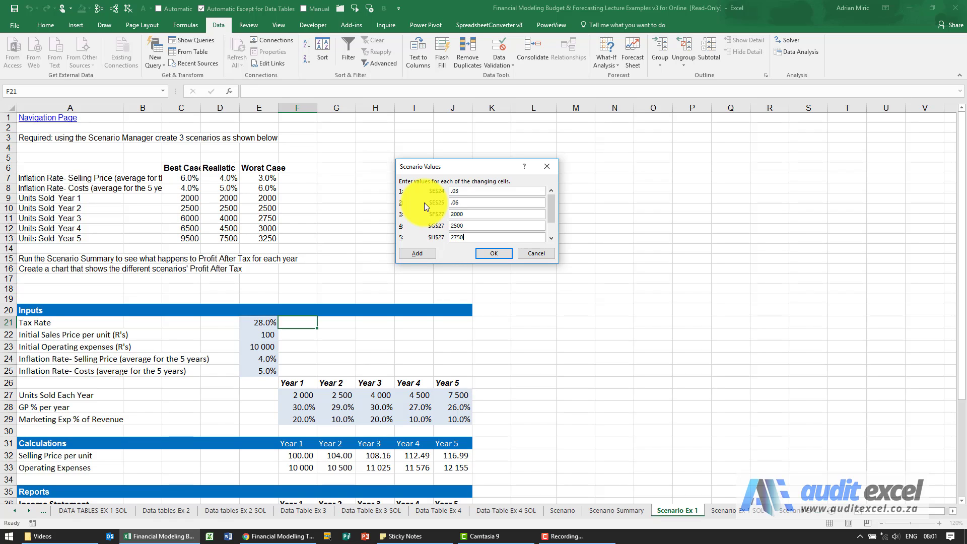
key("Tab")
type("3000")
key("Tab")
type("3250")
left_click(499, 257)
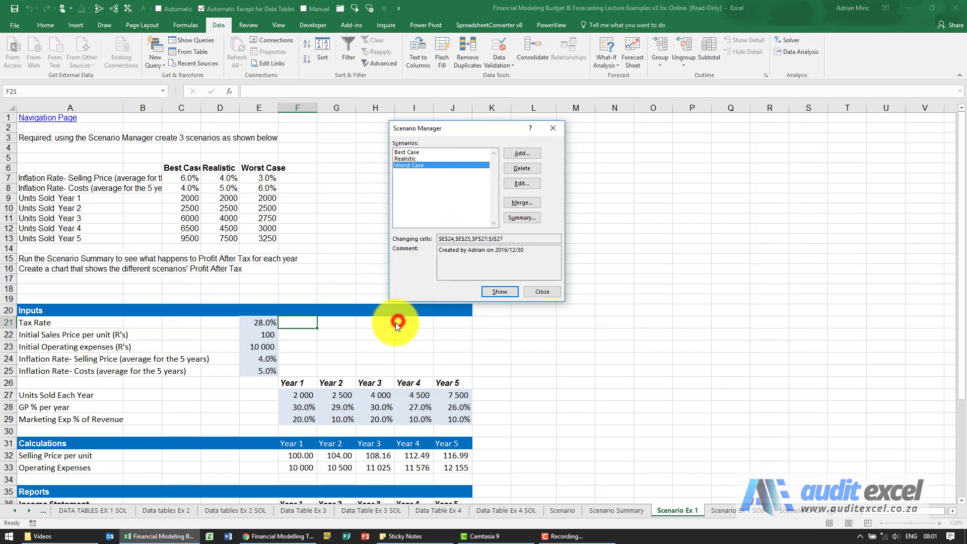
Step: Show the Best Case scenario on the sheet and close the Scenario Manager
left_click(421, 152)
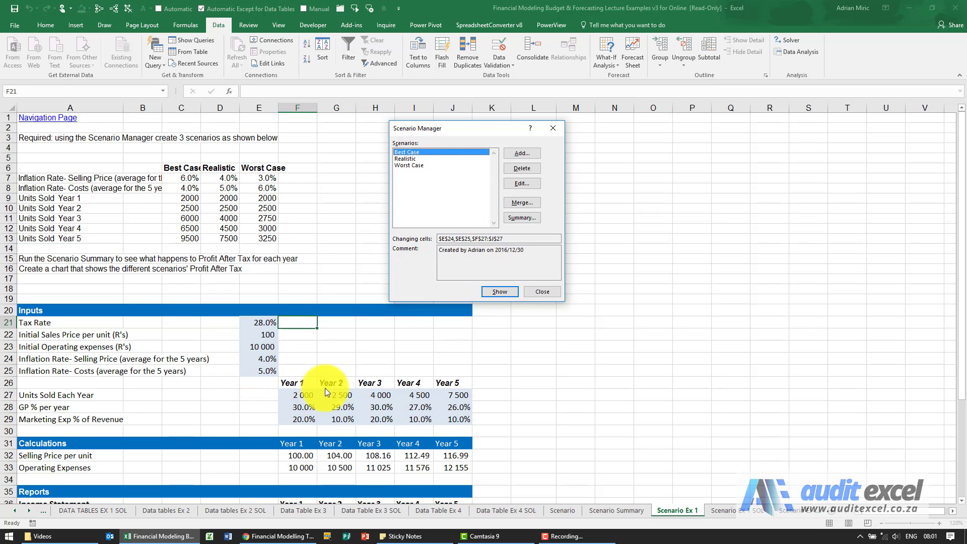
left_click(488, 292)
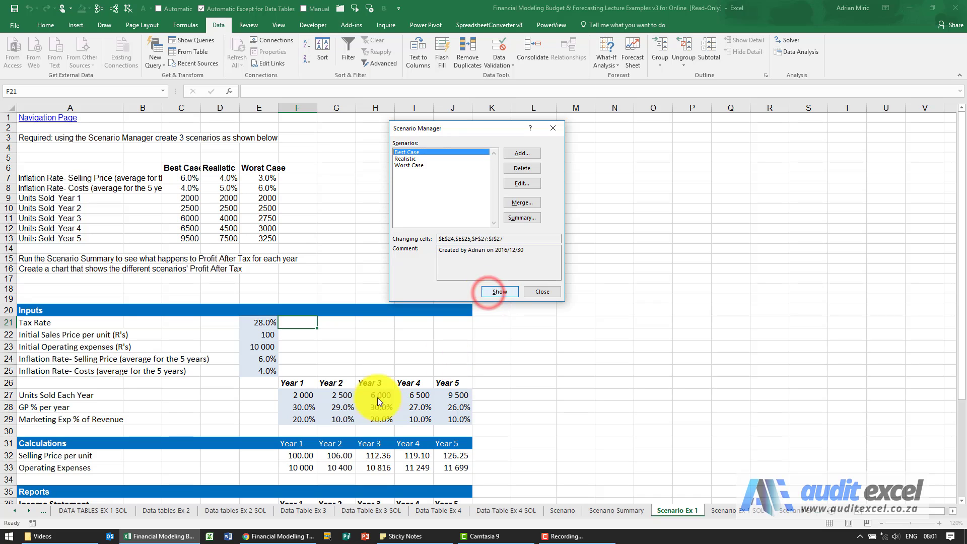
left_click(530, 290)
Step: Widen column J so the Year 5 revenue displays fully
scroll(475, 371, "down", 5)
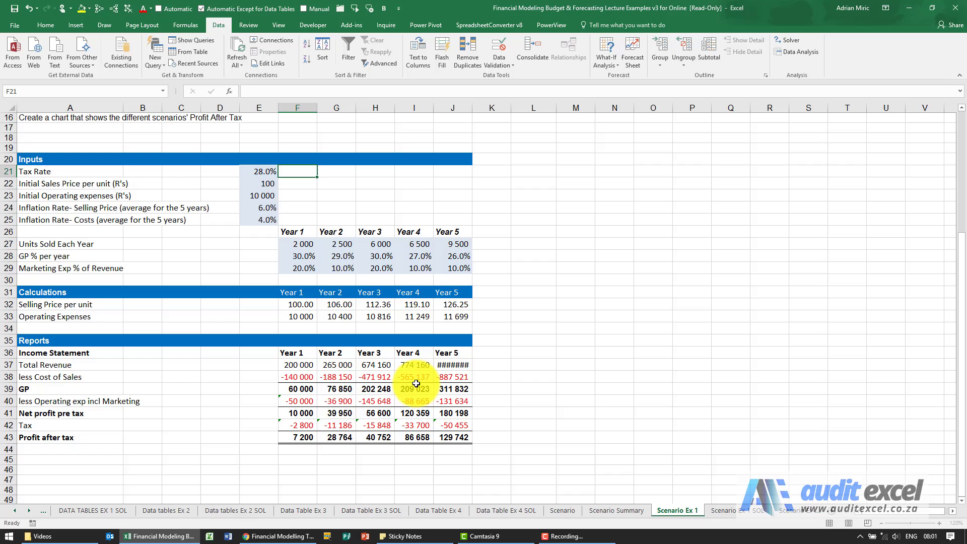
left_click_drag(471, 112, 476, 116)
scroll(430, 274, "up", 1)
scroll(430, 273, "up", 4)
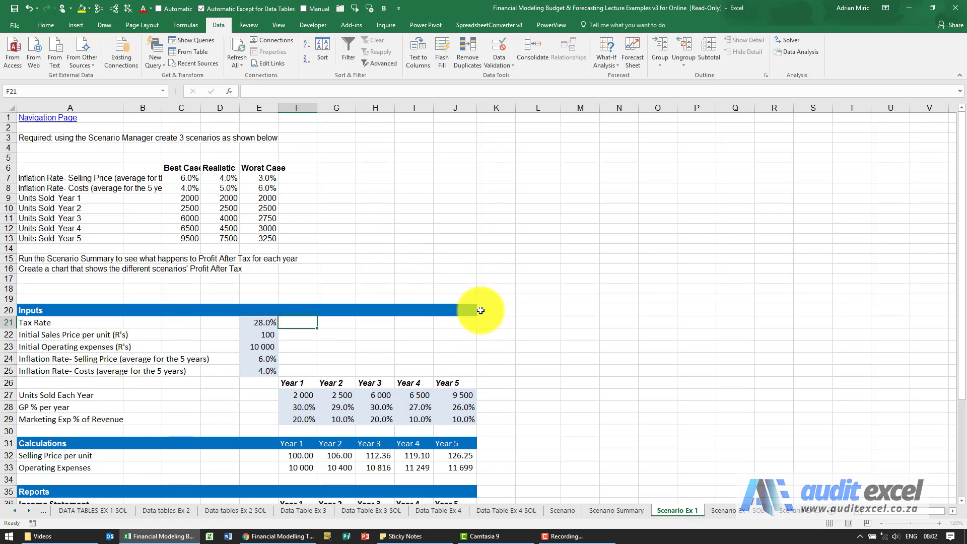
Step: Create a Scenario Summary report using Profit after tax cells F43:J43 as result cells
left_click(608, 62)
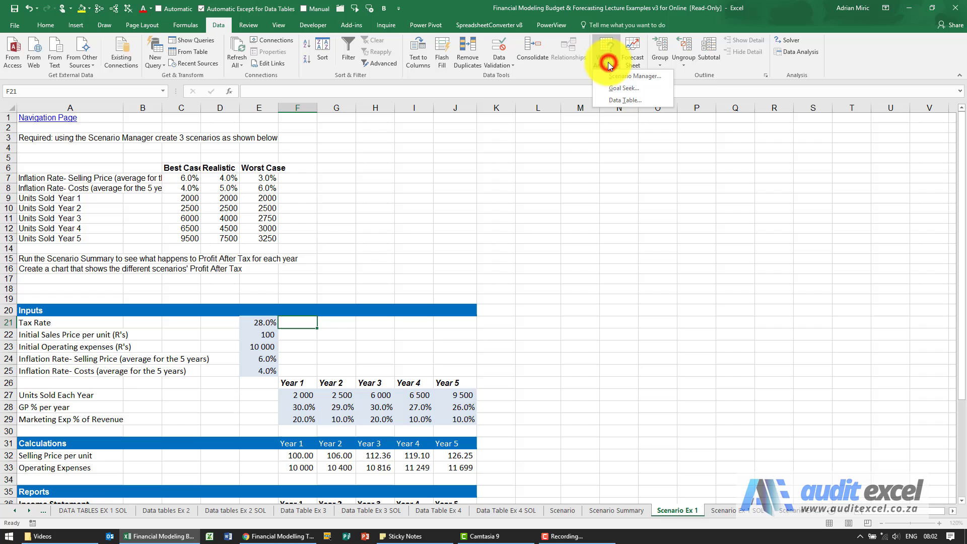
left_click(617, 74)
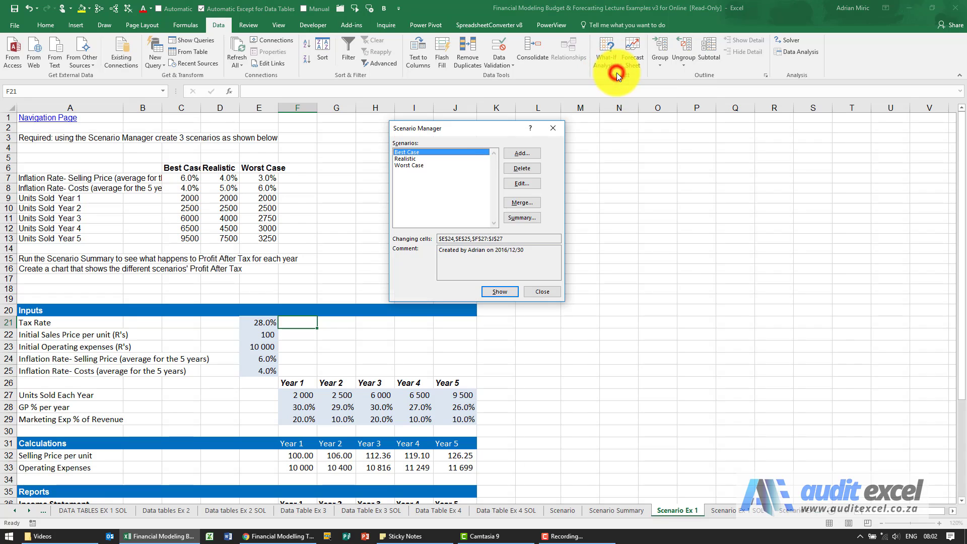
left_click(518, 219)
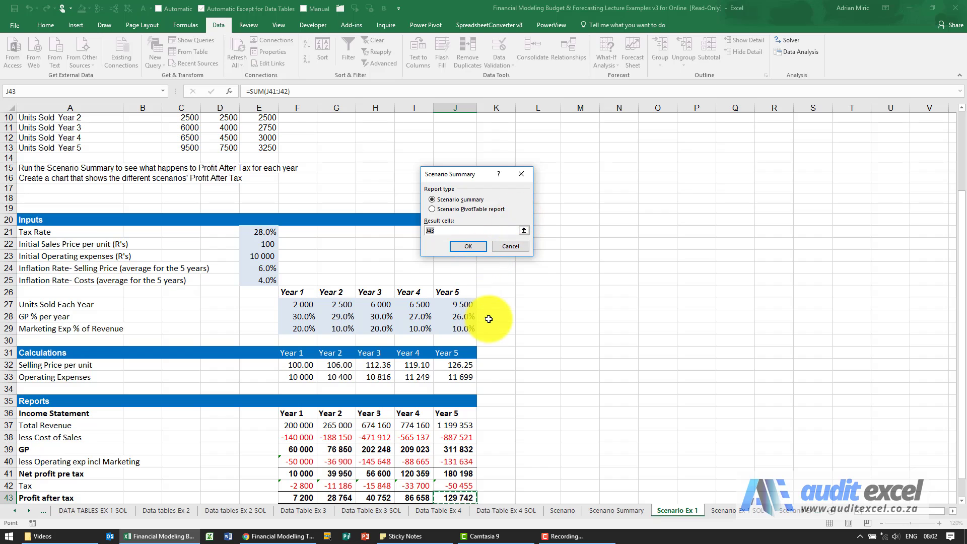
scroll(490, 320, "down", 2)
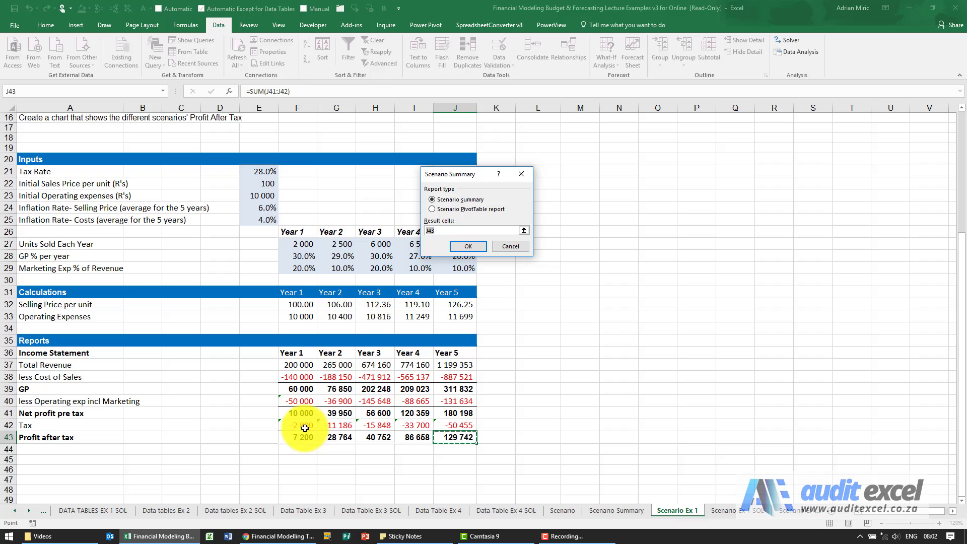
left_click_drag(304, 437, 456, 437)
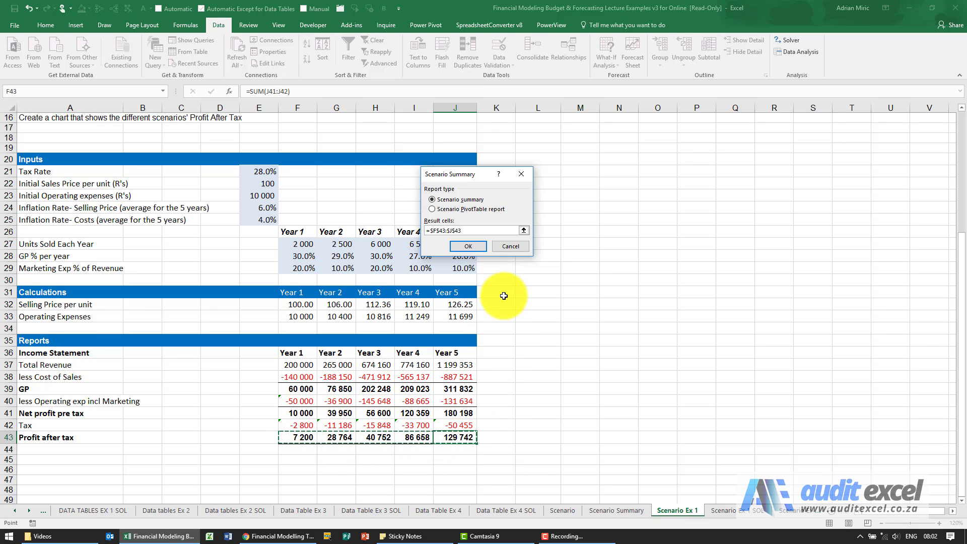
left_click(477, 246)
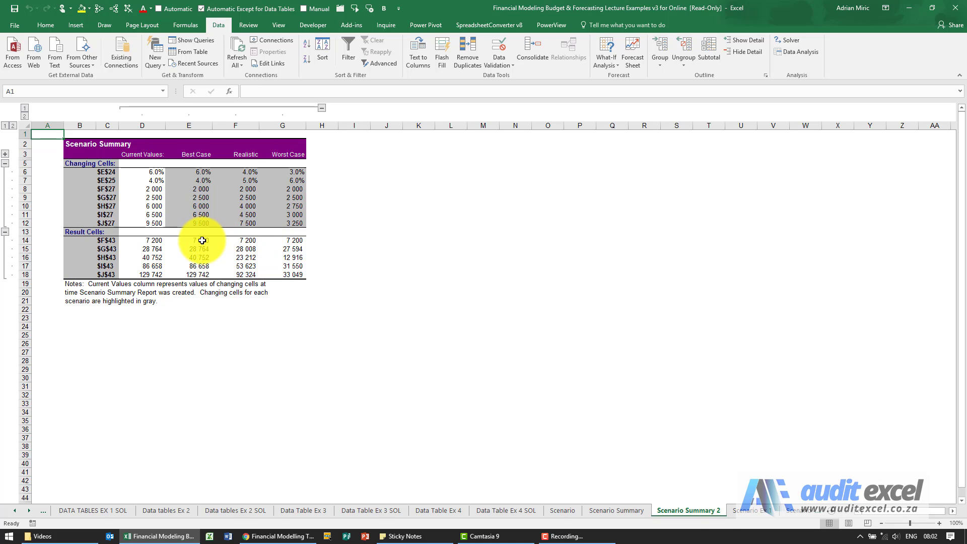
Step: Select the three scenarios' results E14:G18 on the Scenario Summary 2 sheet
left_click_drag(202, 240, 287, 279)
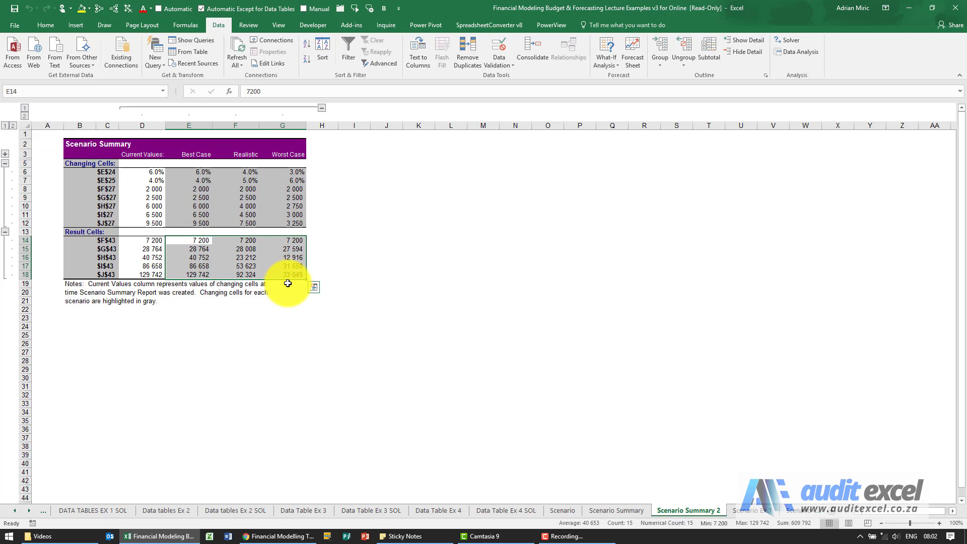
Step: Insert a 2-D clustered column chart of E14:G18 and move it below the table
left_click(79, 28)
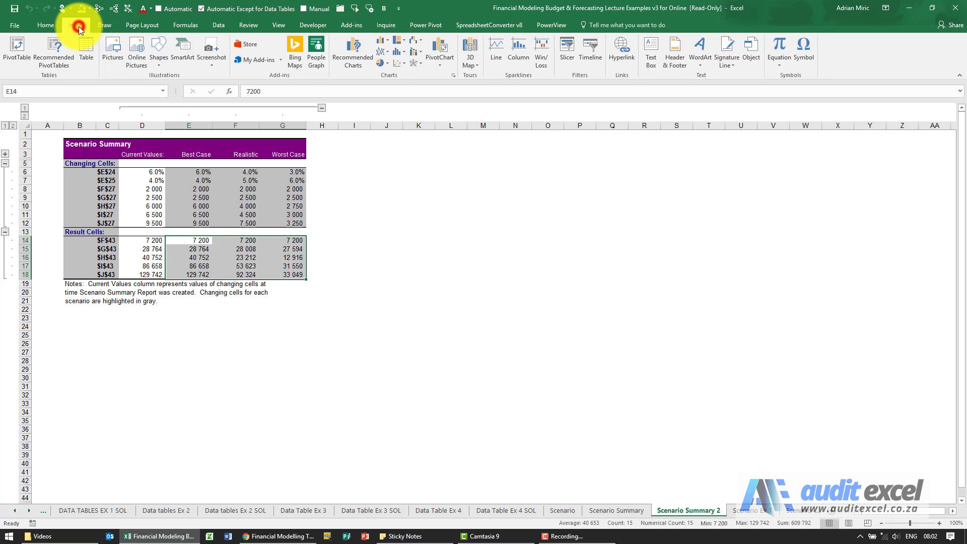
left_click(381, 45)
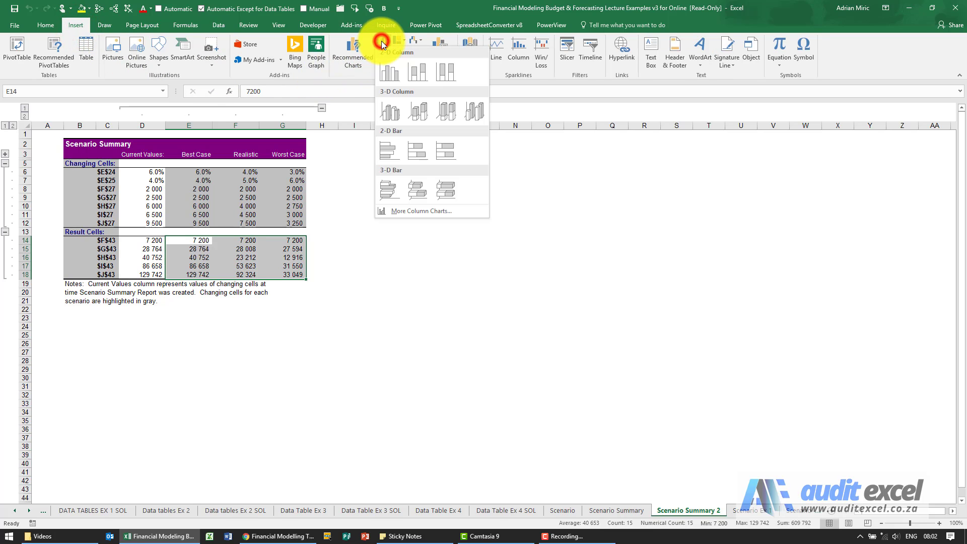
left_click(391, 68)
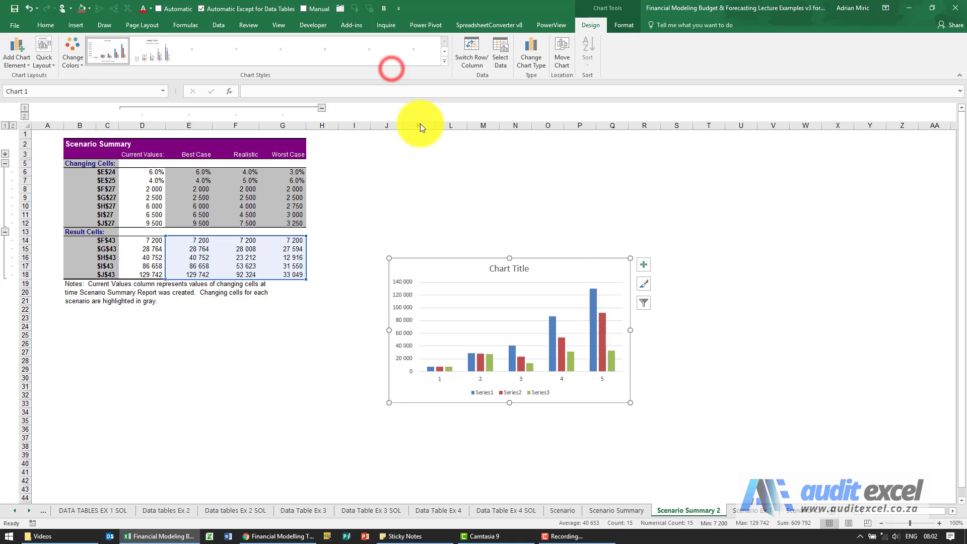
mouse_move(559, 258)
left_mouse_down()
mouse_move(630, 261)
mouse_move(363, 309)
mouse_move(298, 250)
mouse_move(279, 307)
left_mouse_up()
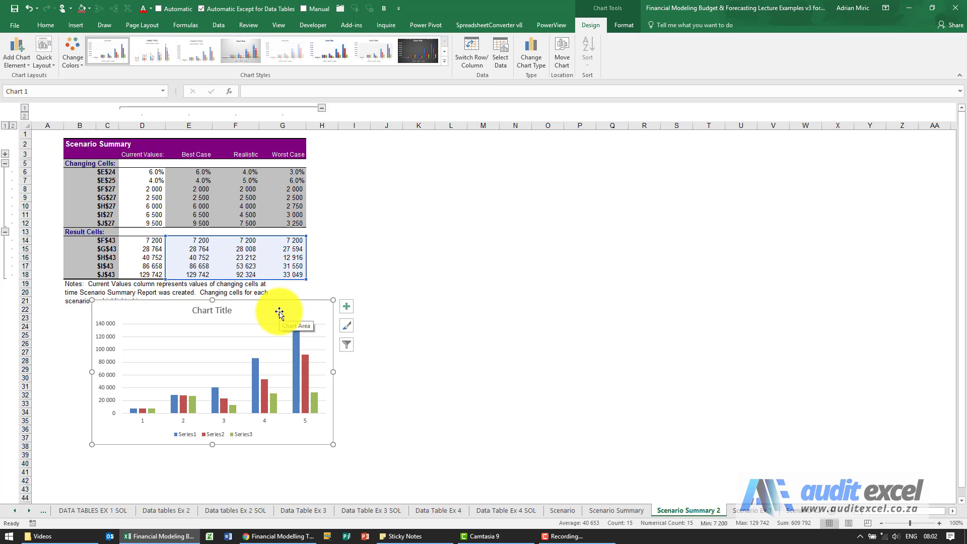
Step: Set Series1's values to E14:E18 and name it Best Case from cell E3
right_click(284, 309)
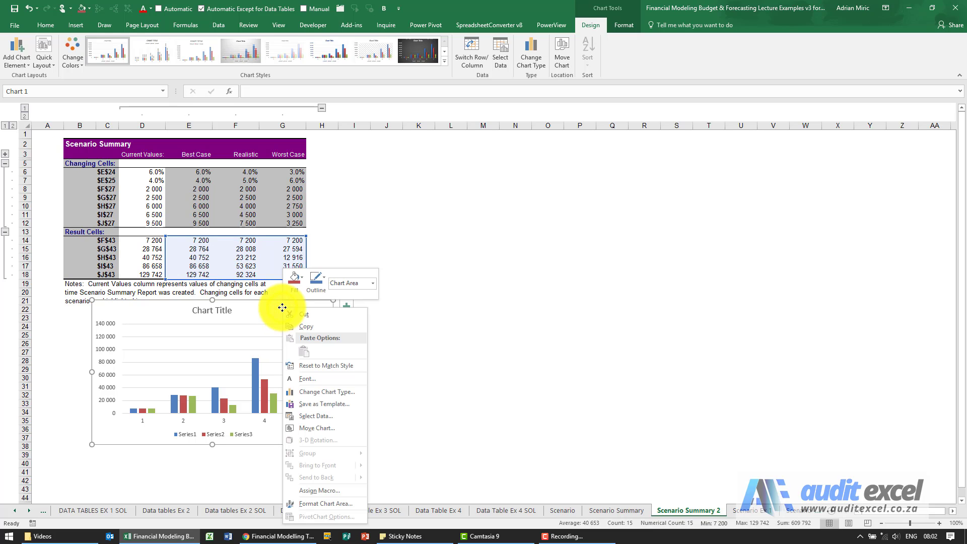
left_click(319, 415)
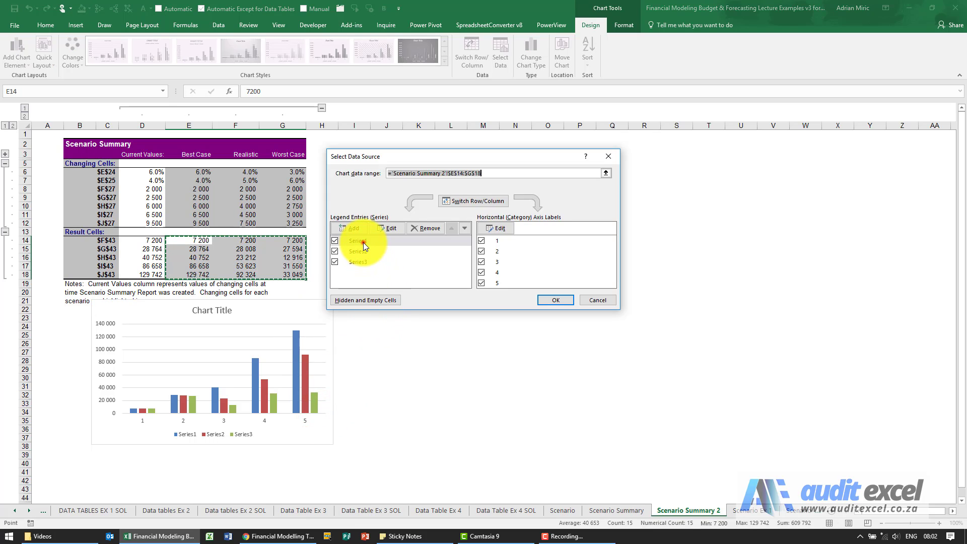
left_click(365, 240)
left_click(382, 230)
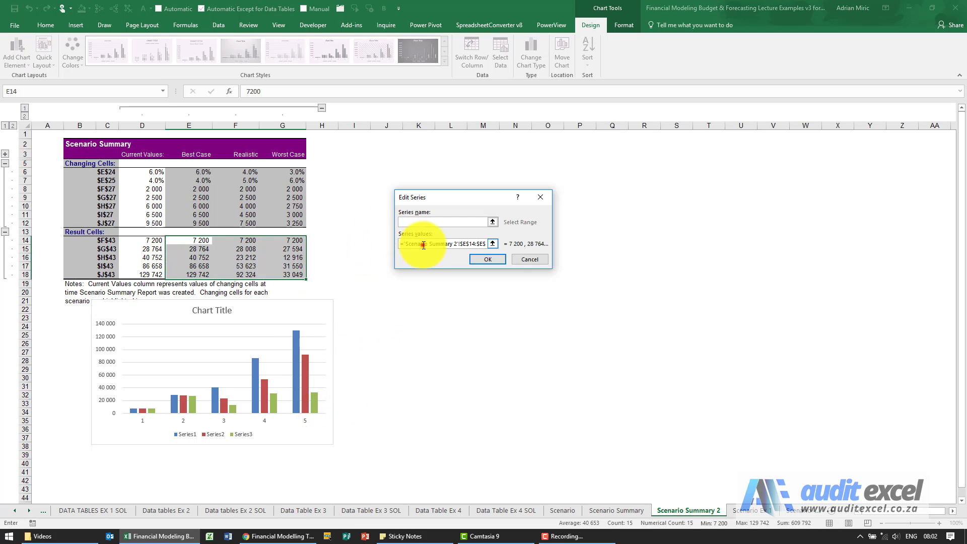
left_click_drag(187, 240, 191, 274)
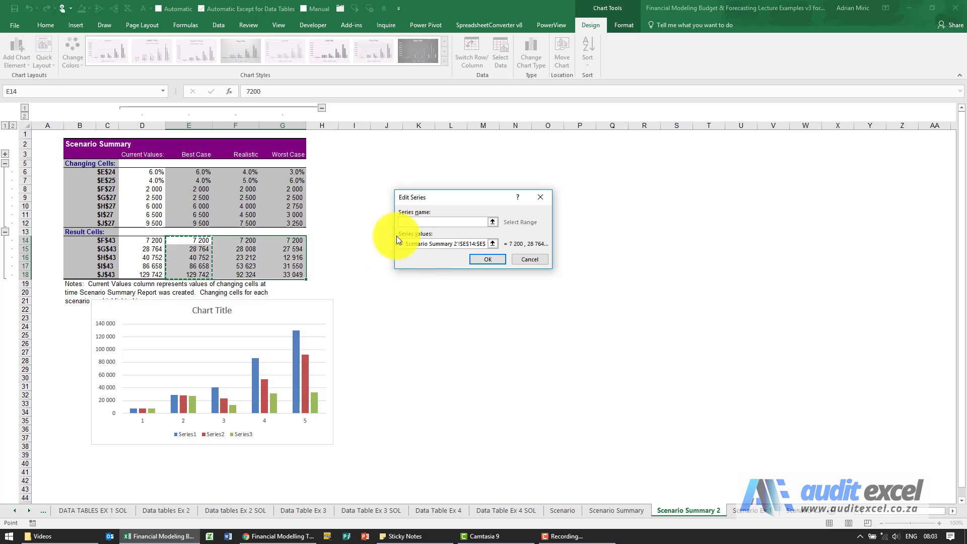
left_click(414, 224)
left_click(199, 153)
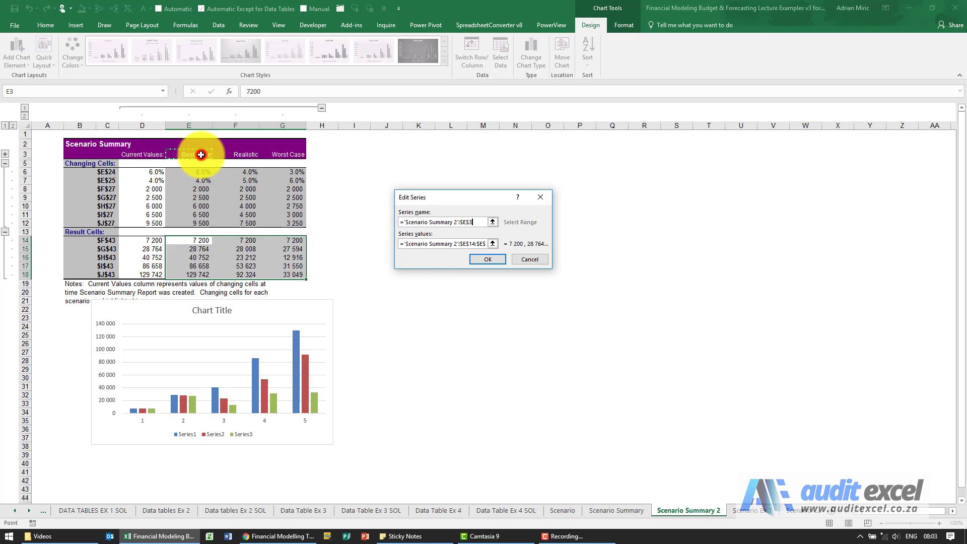
left_click(470, 261)
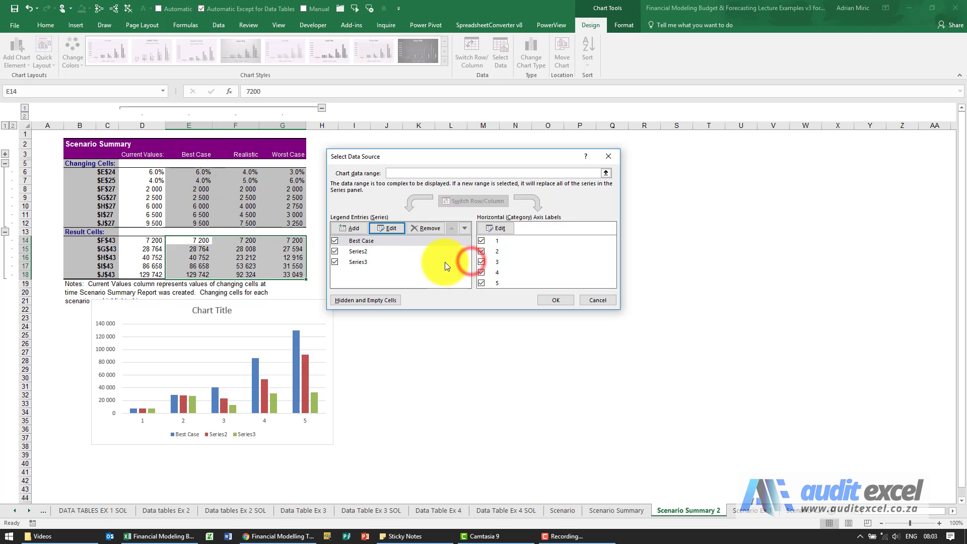
Step: Name the other two series Realistic and Worst Case from F3 and G3, and apply
left_click(364, 250)
left_click(390, 228)
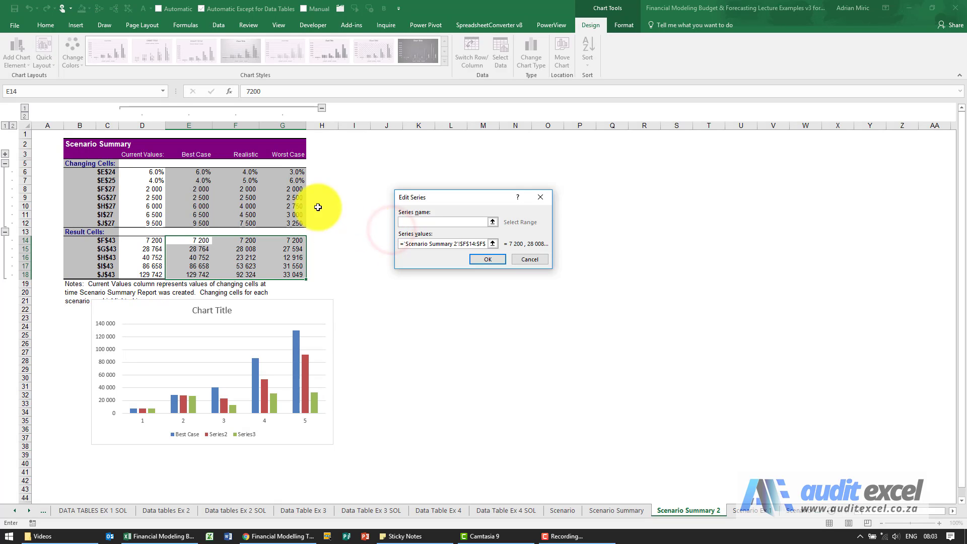
left_click(473, 261)
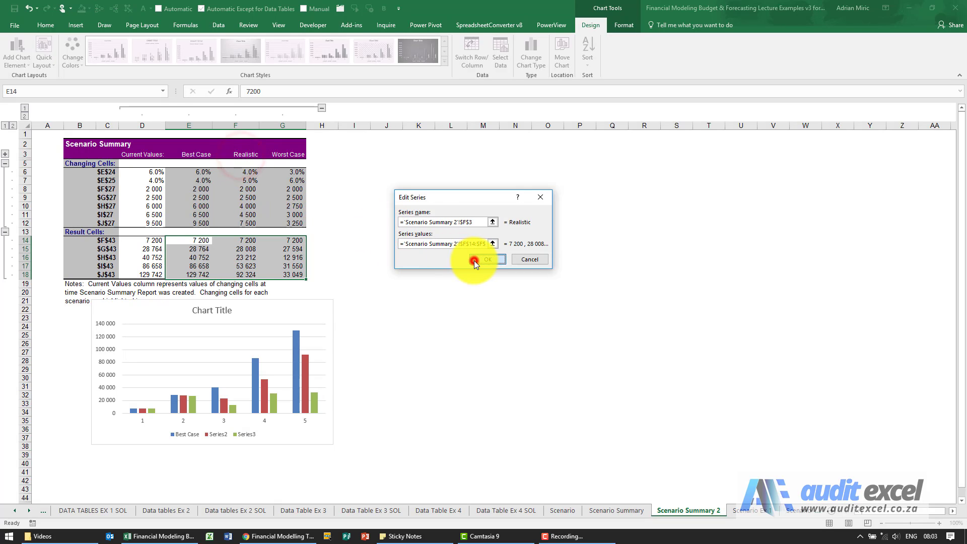
left_click(372, 261)
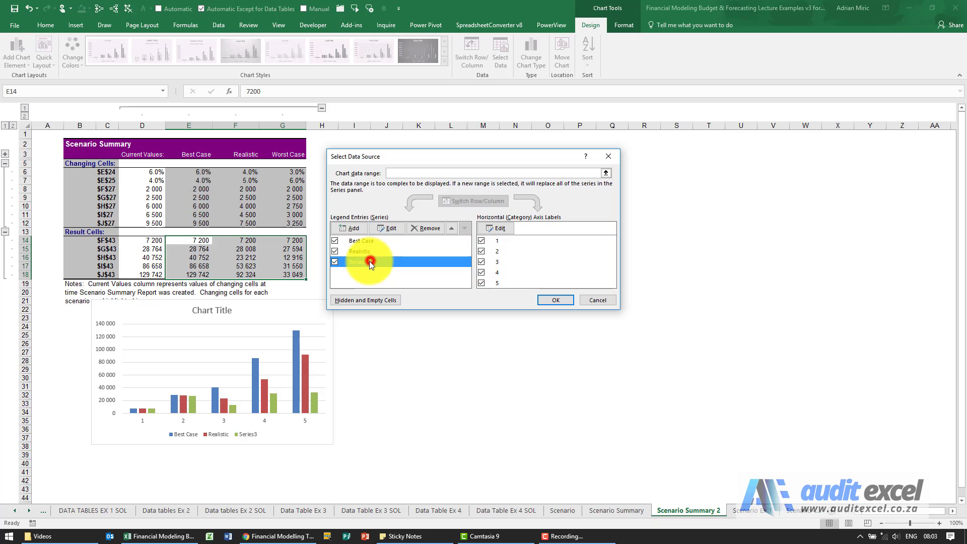
left_click(379, 228)
left_click(287, 155)
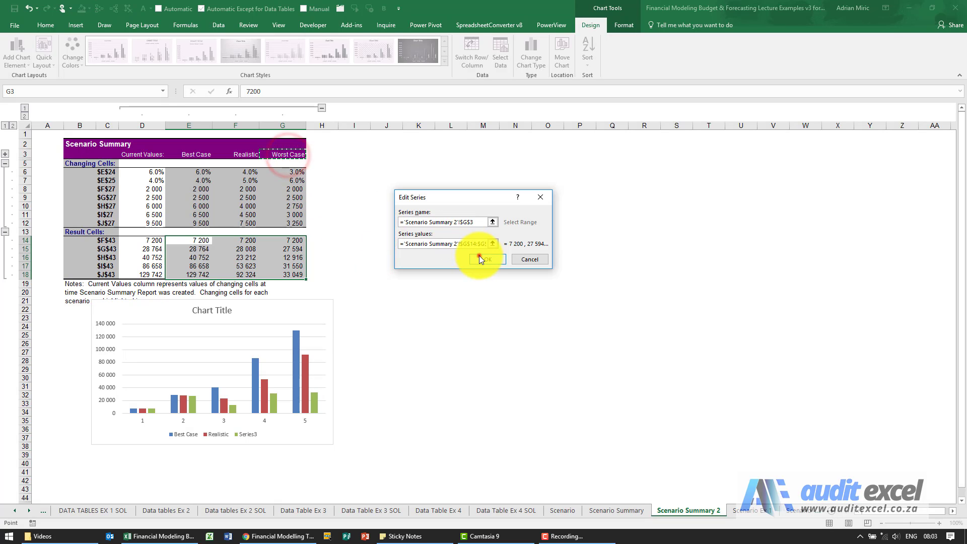
left_click(480, 257)
left_click(551, 299)
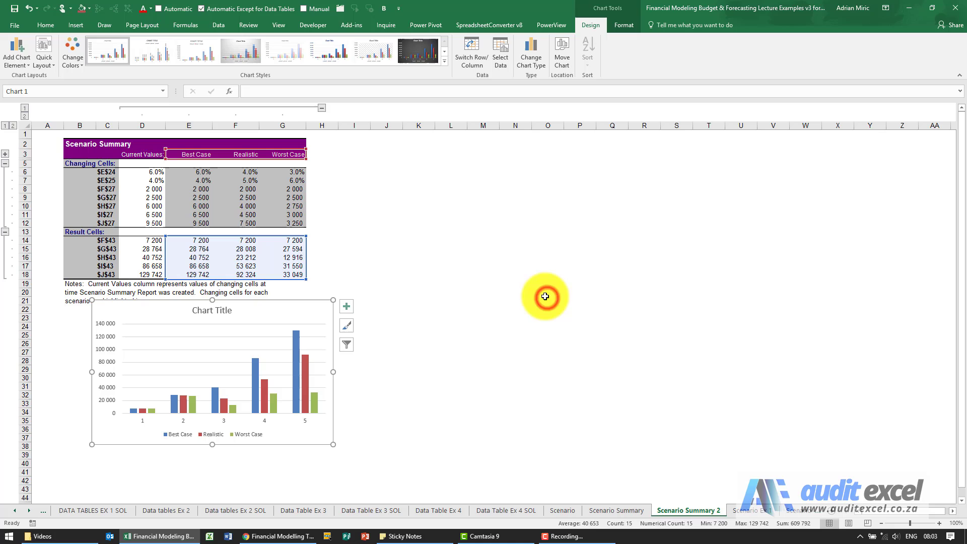
left_click(229, 309)
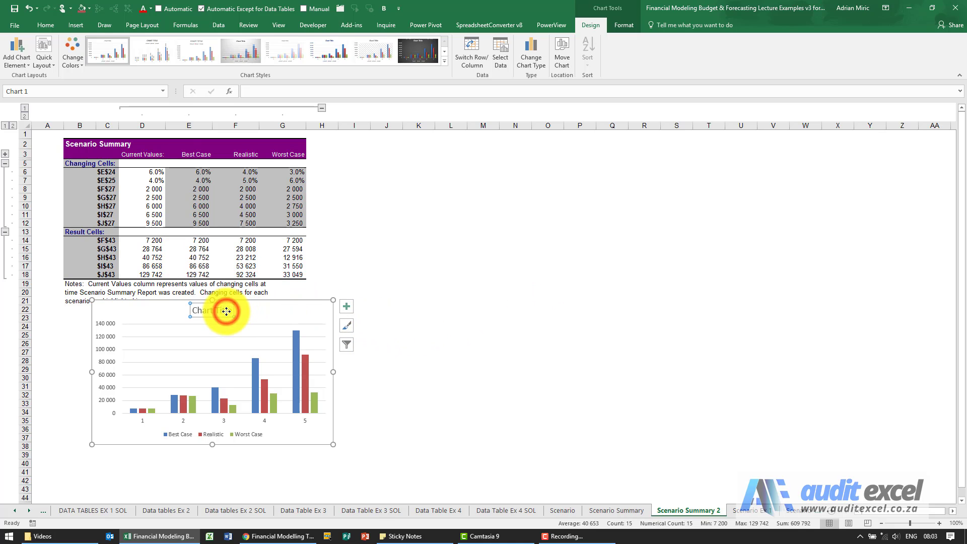